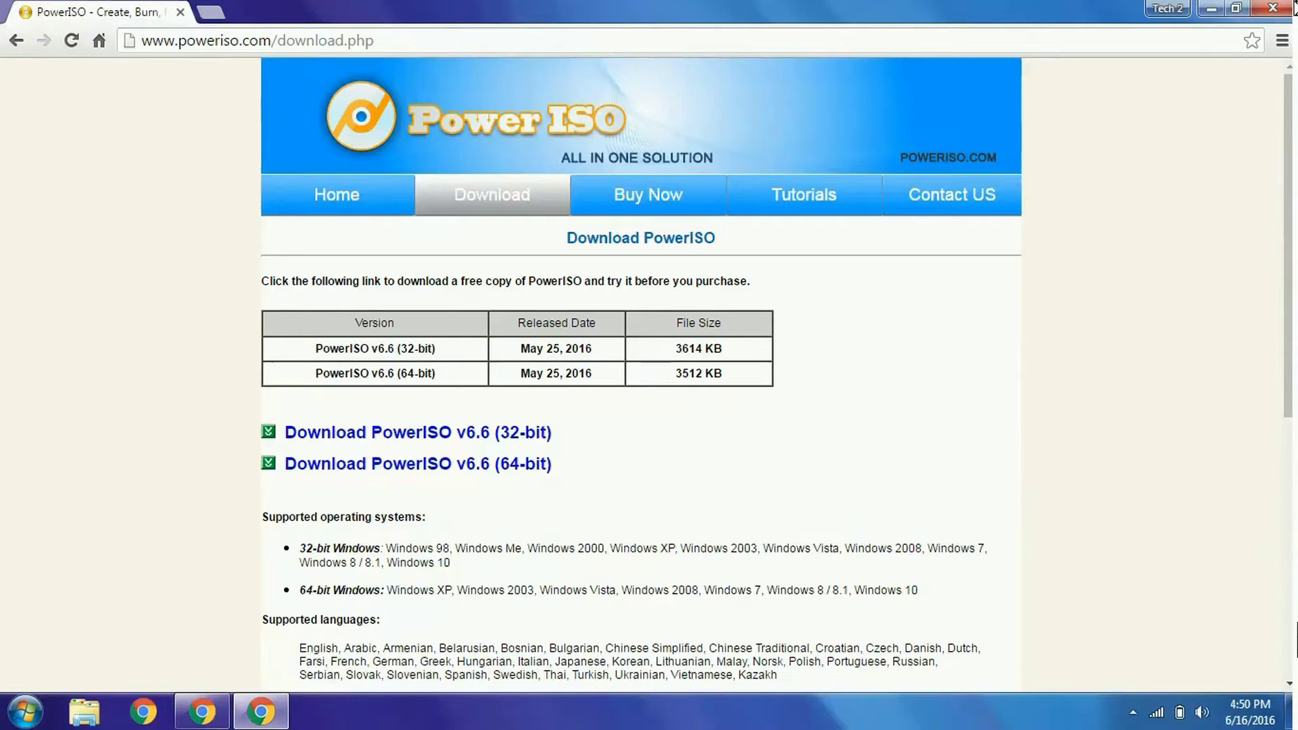
Scroll down the PowerISO download page to the v6.6 32-bit and 64-bit installer links
scroll(779, 376, "down", 1)
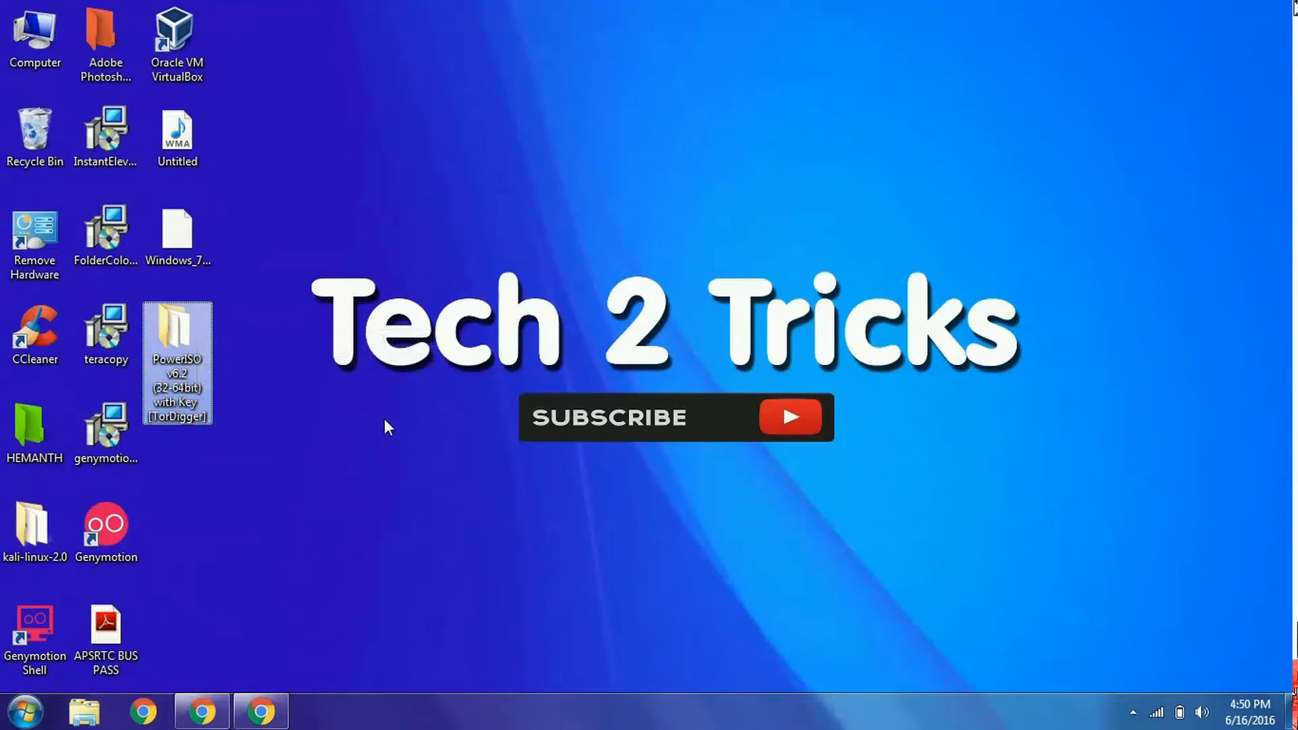
Bring up the desktop's PowerISO v6.2 folder holding Keys, PowerISO6, PowerISO6-x64 and ReadMe
left_click(265, 711)
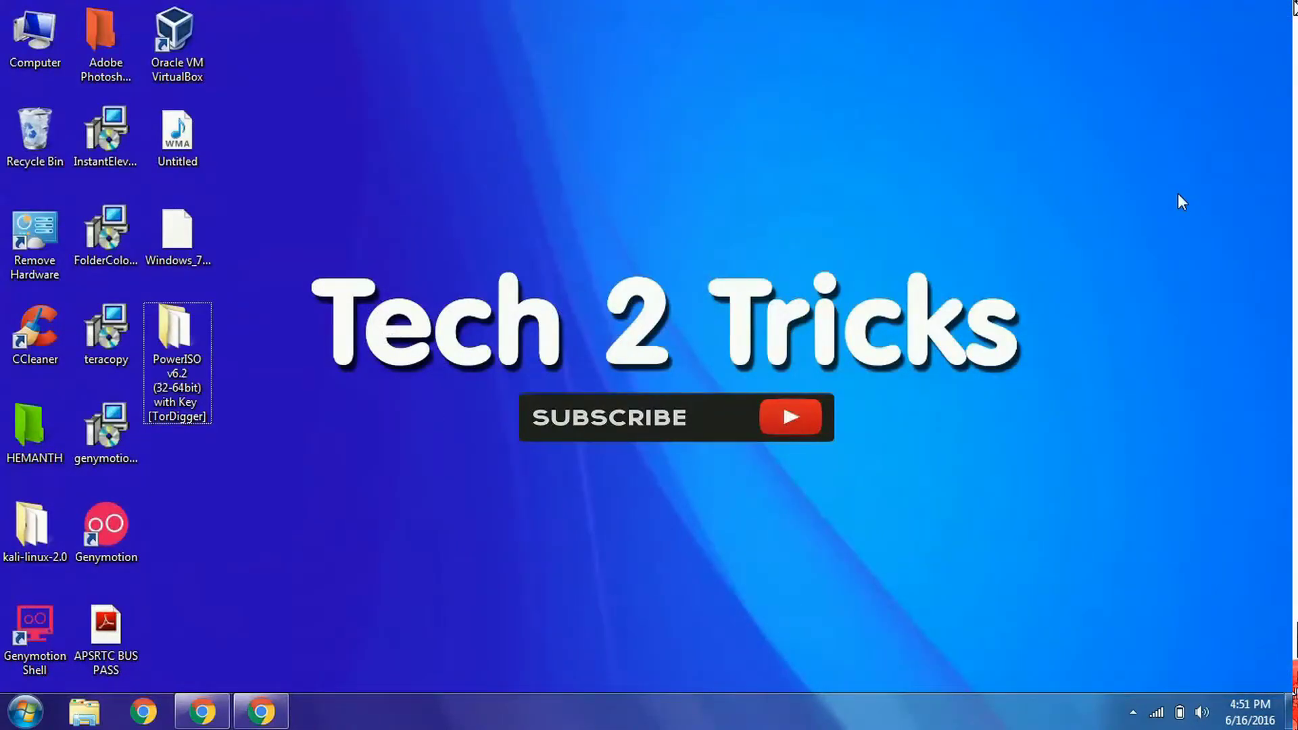
left_click_drag(1143, 173, 271, 622)
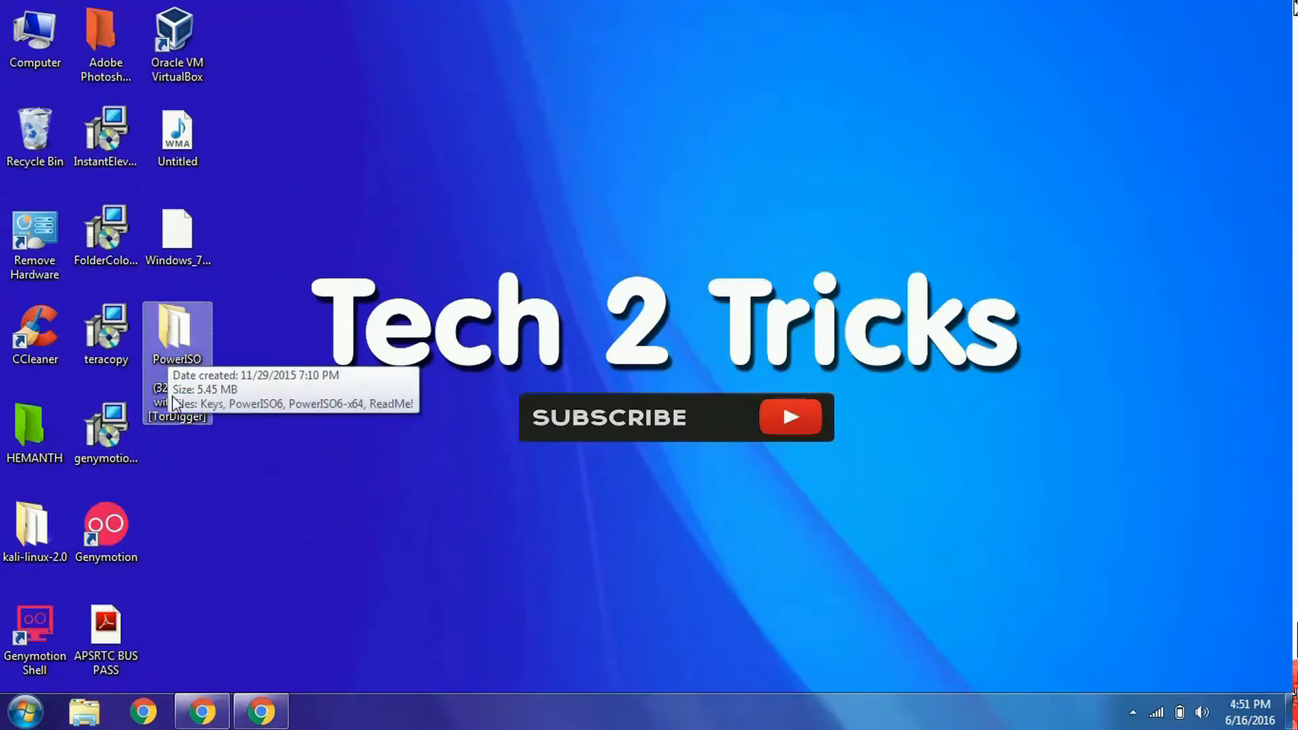
Run the PowerISO6-x64 installer from the PowerISO folder and move its setup wizard
double_click(177, 338)
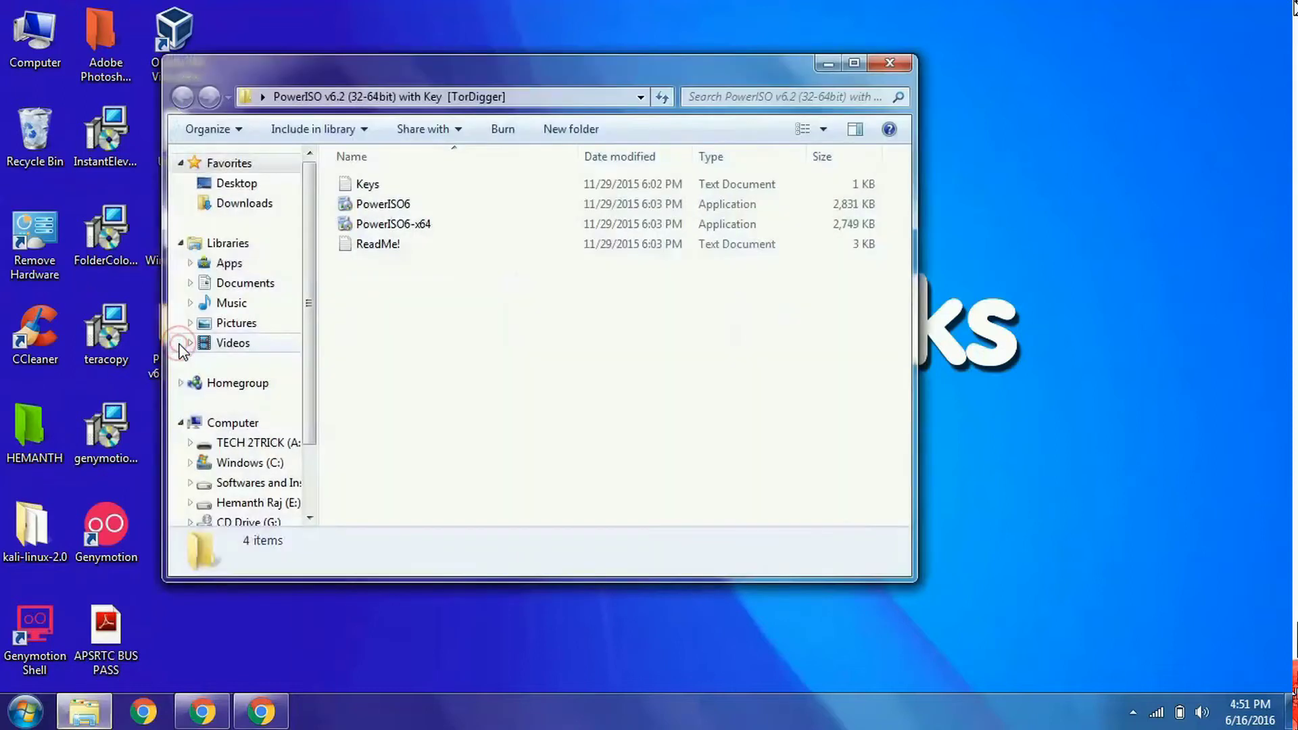
double_click(506, 230)
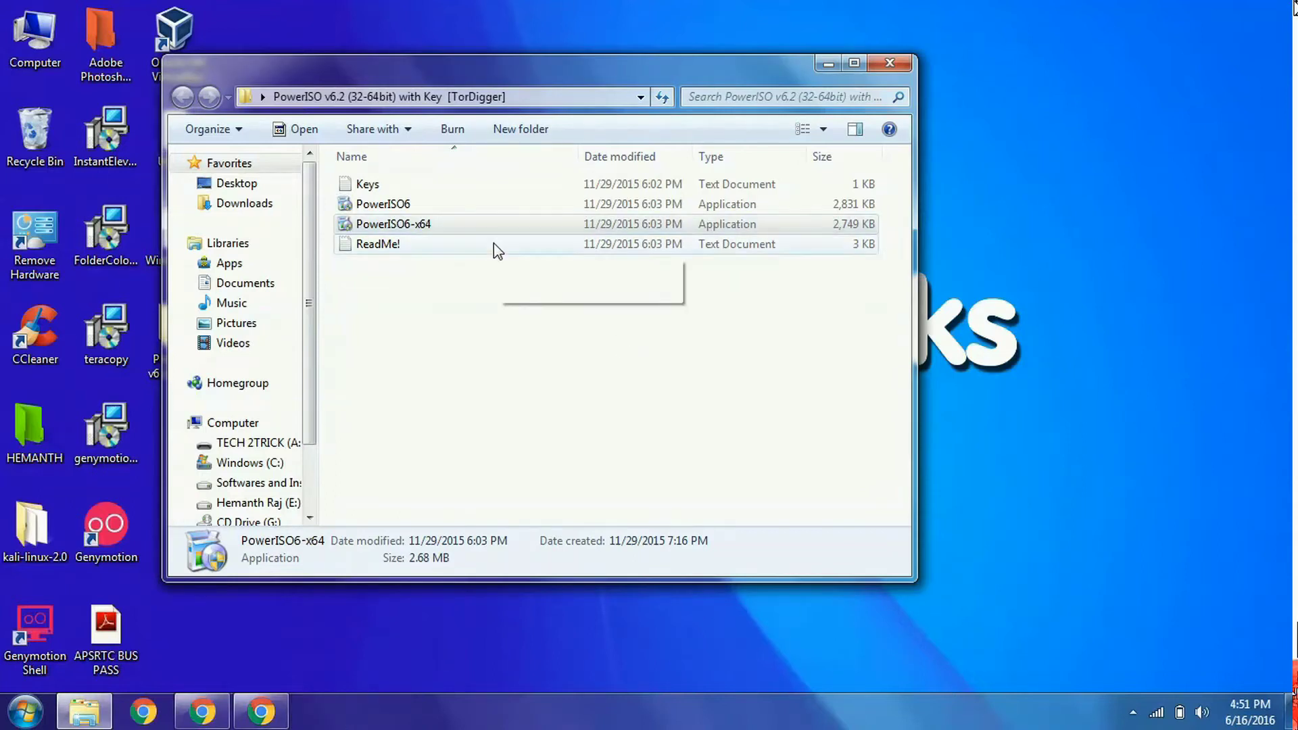
left_click_drag(574, 178, 520, 124)
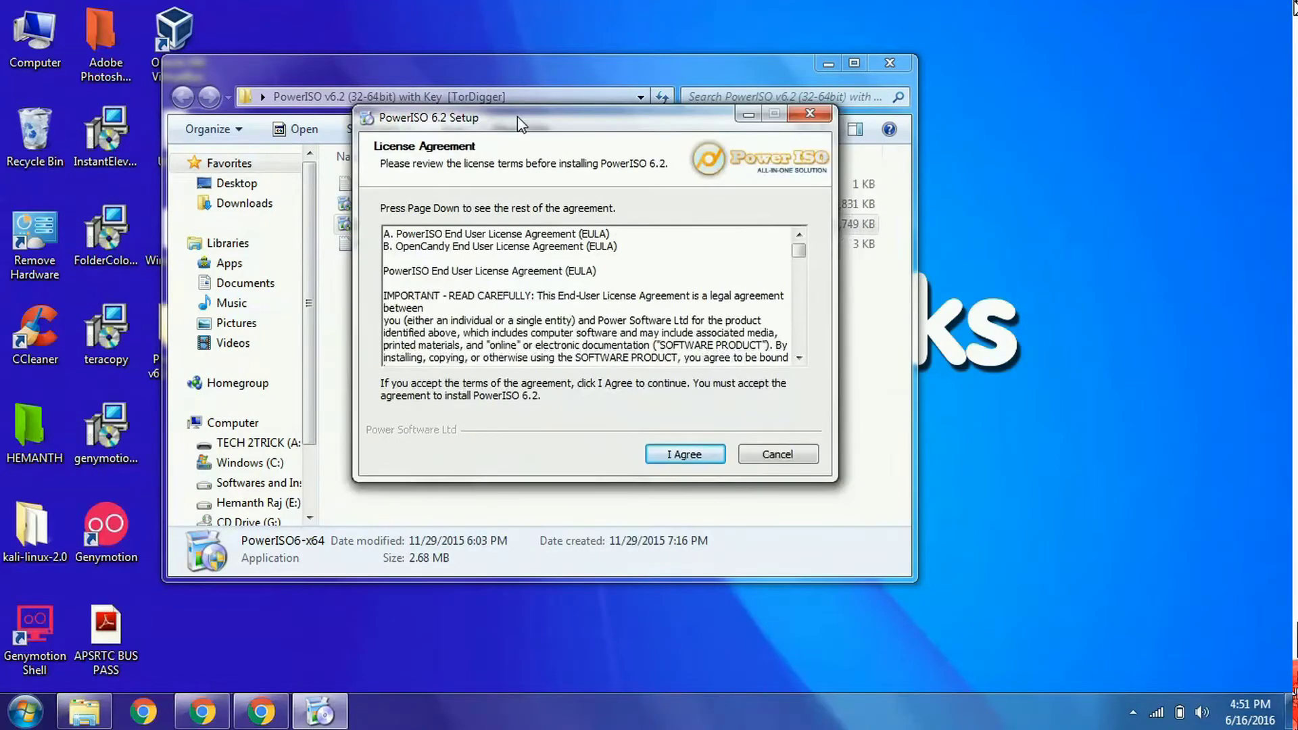
Accept the PowerISO licence and decline the Search Adventure and AVG Zen offers
left_click(649, 455)
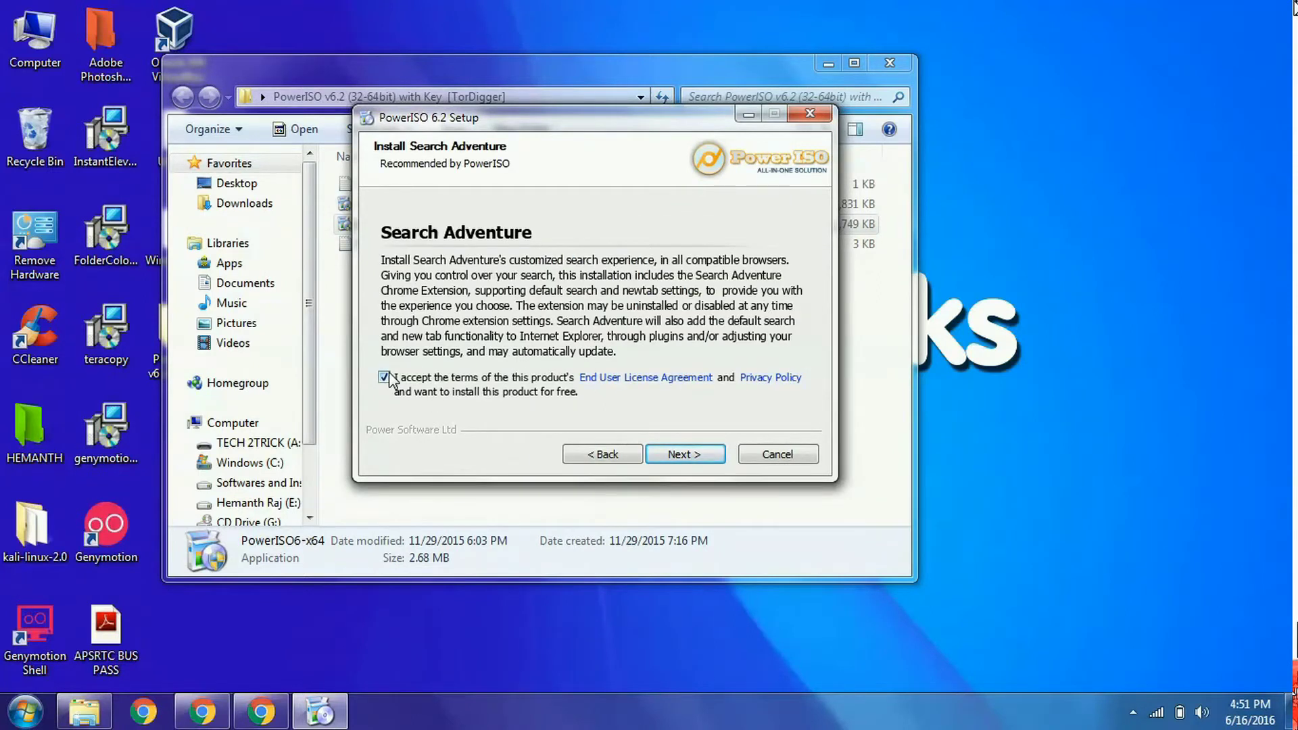
left_click(384, 377)
left_click(676, 451)
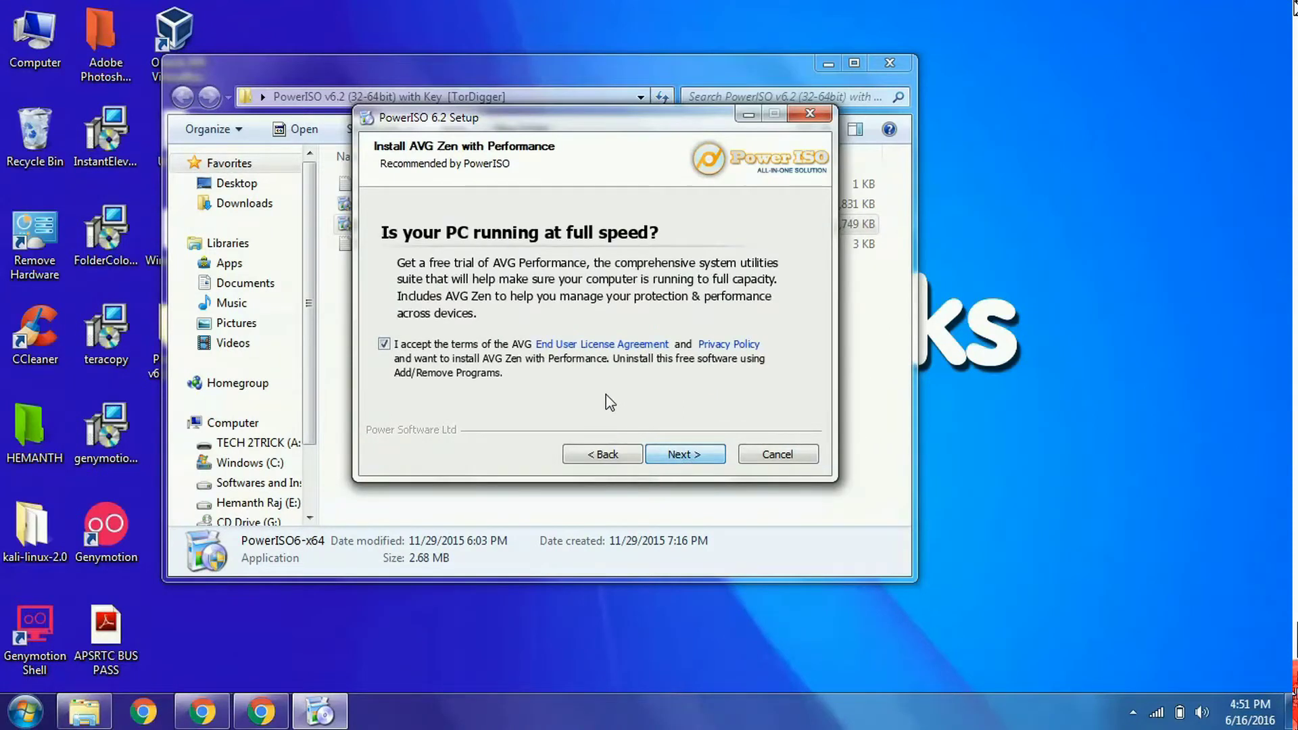
left_click(680, 454)
Install PowerISO to d:\Program Files\PowerISO and close the finished wizard
key("Home")
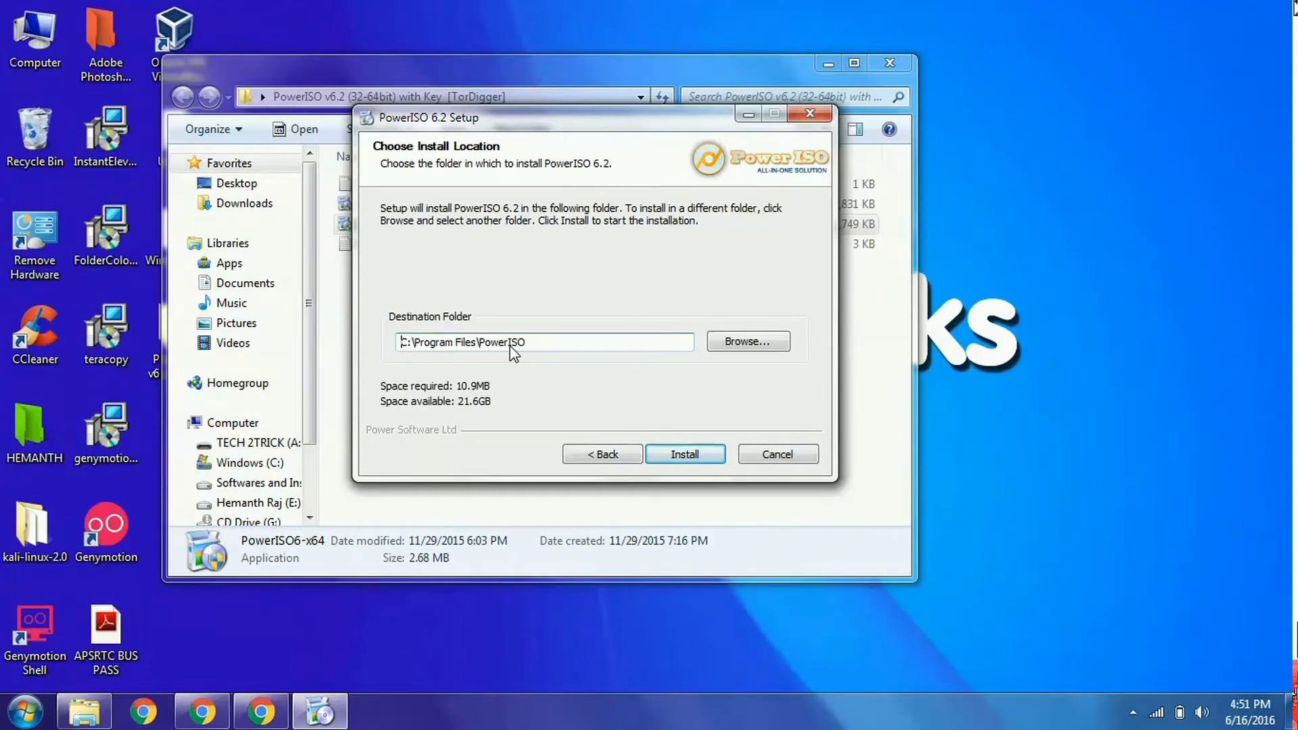
key("Delete")
type("d")
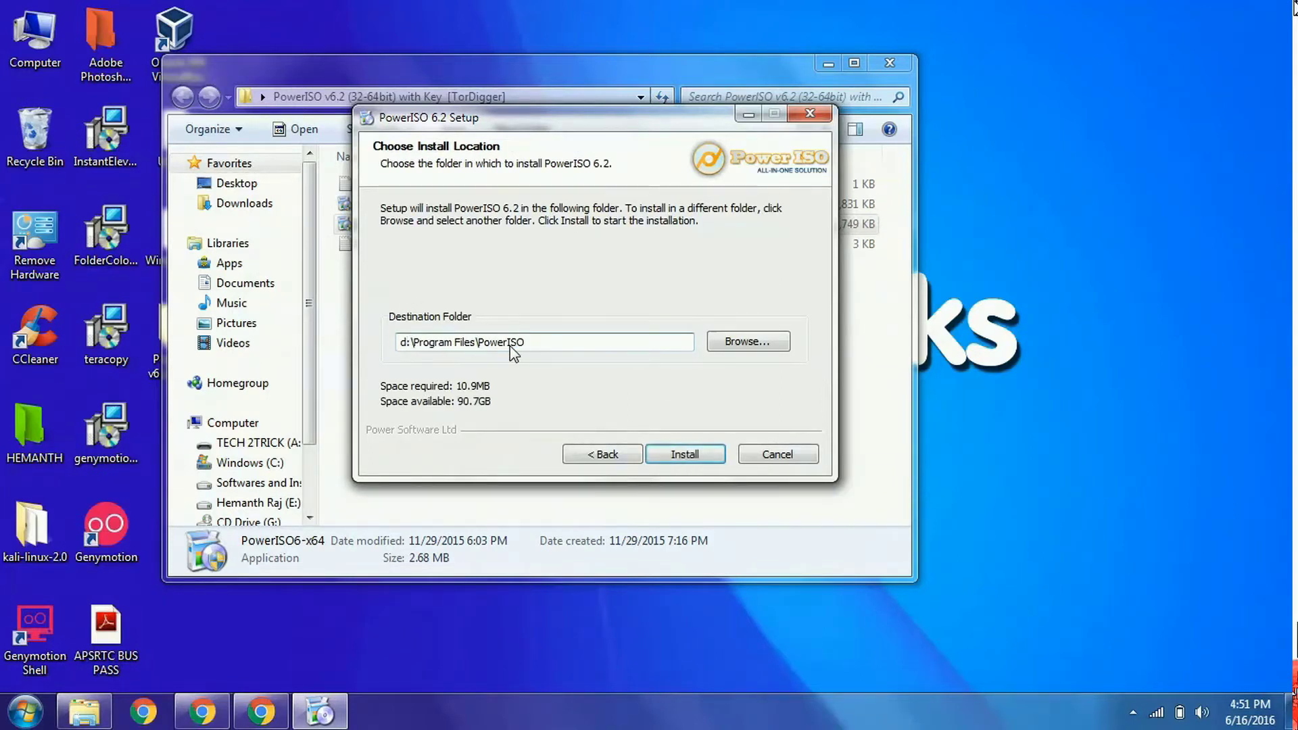
left_click(685, 454)
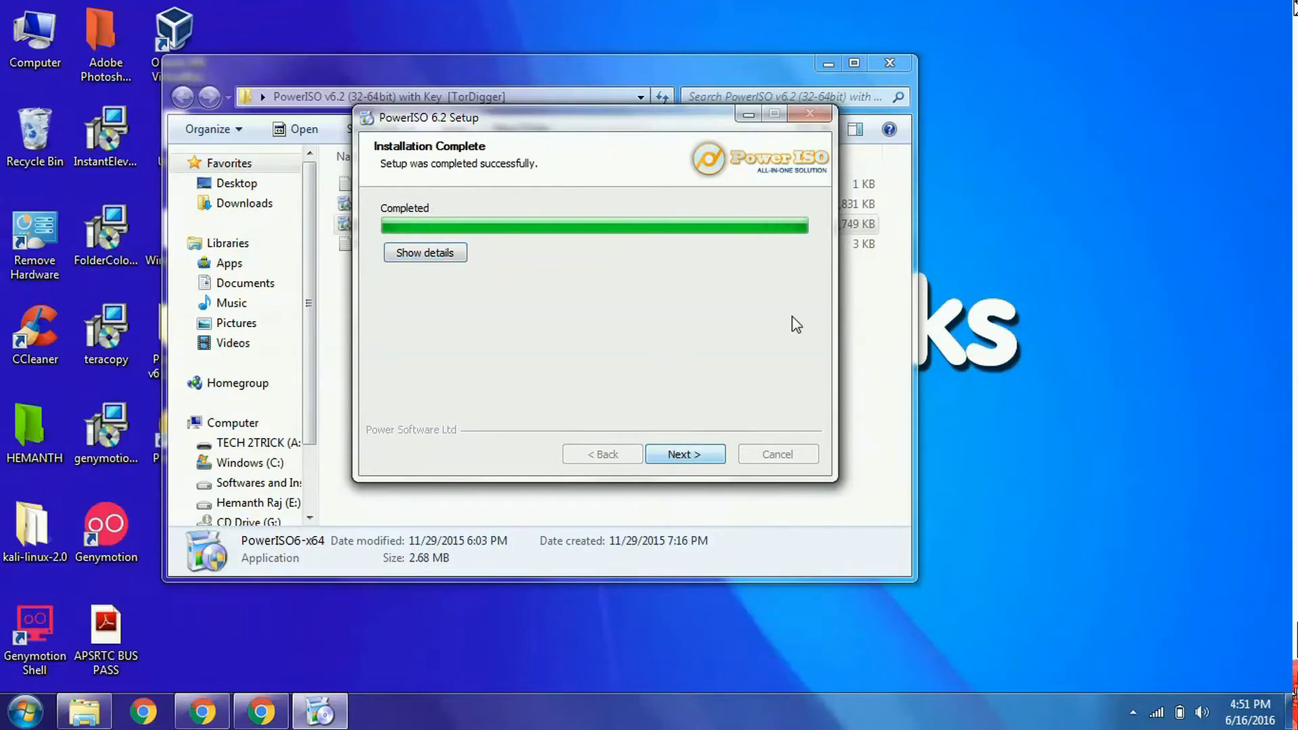
left_click(693, 454)
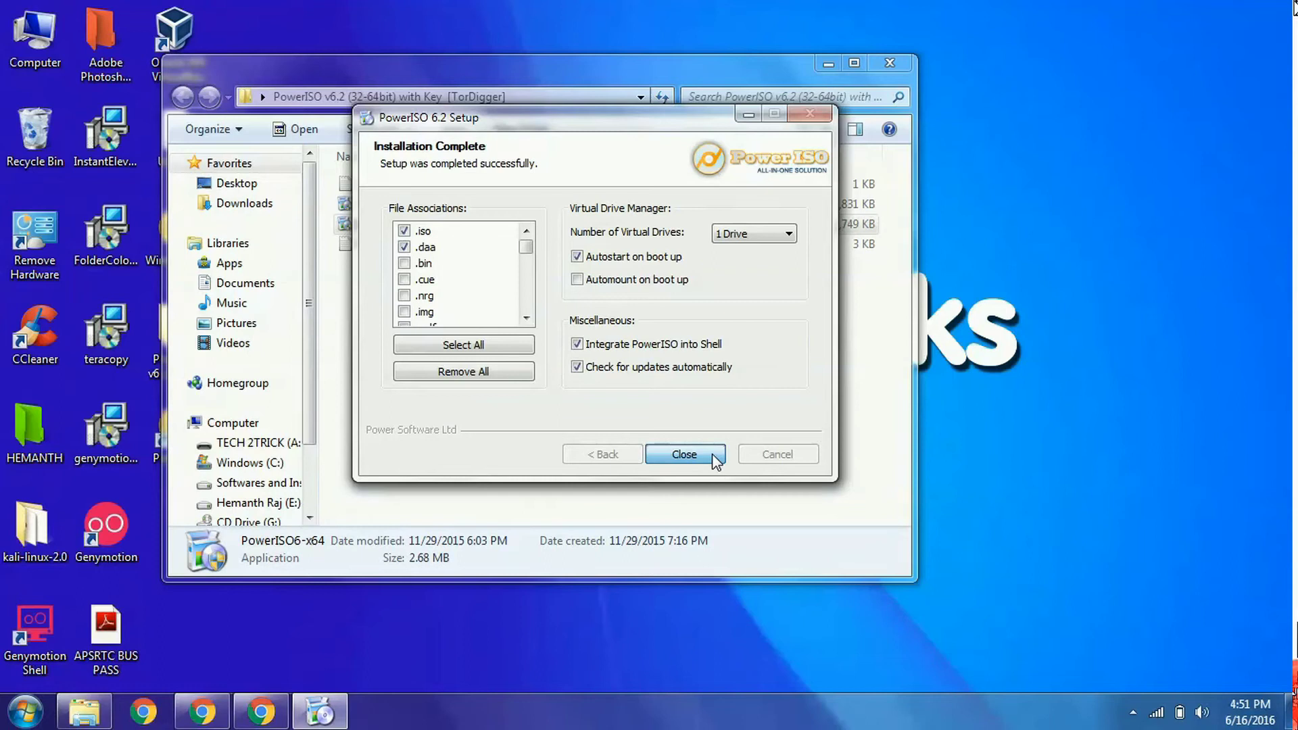
left_click(1213, 660)
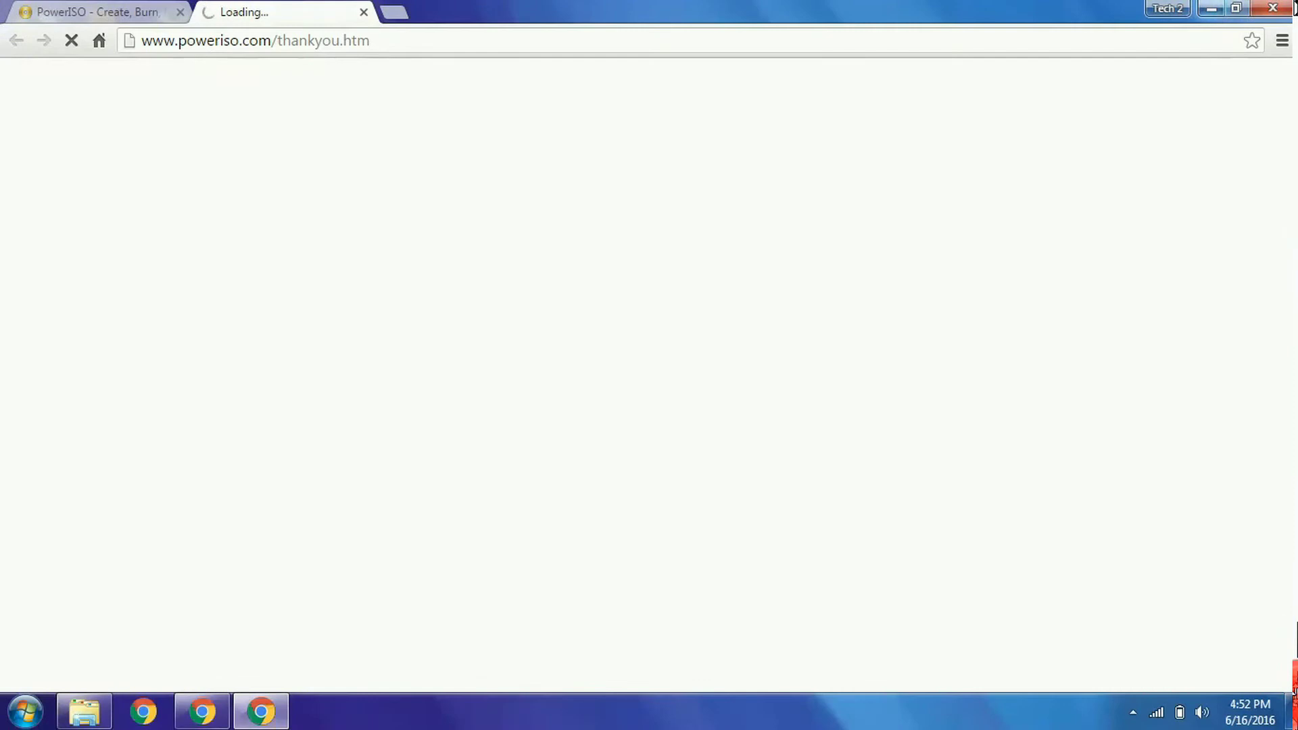
Close the thank-you tab, minimize Chrome and the folder window, and select the Windows 7 ISO
left_click(363, 12)
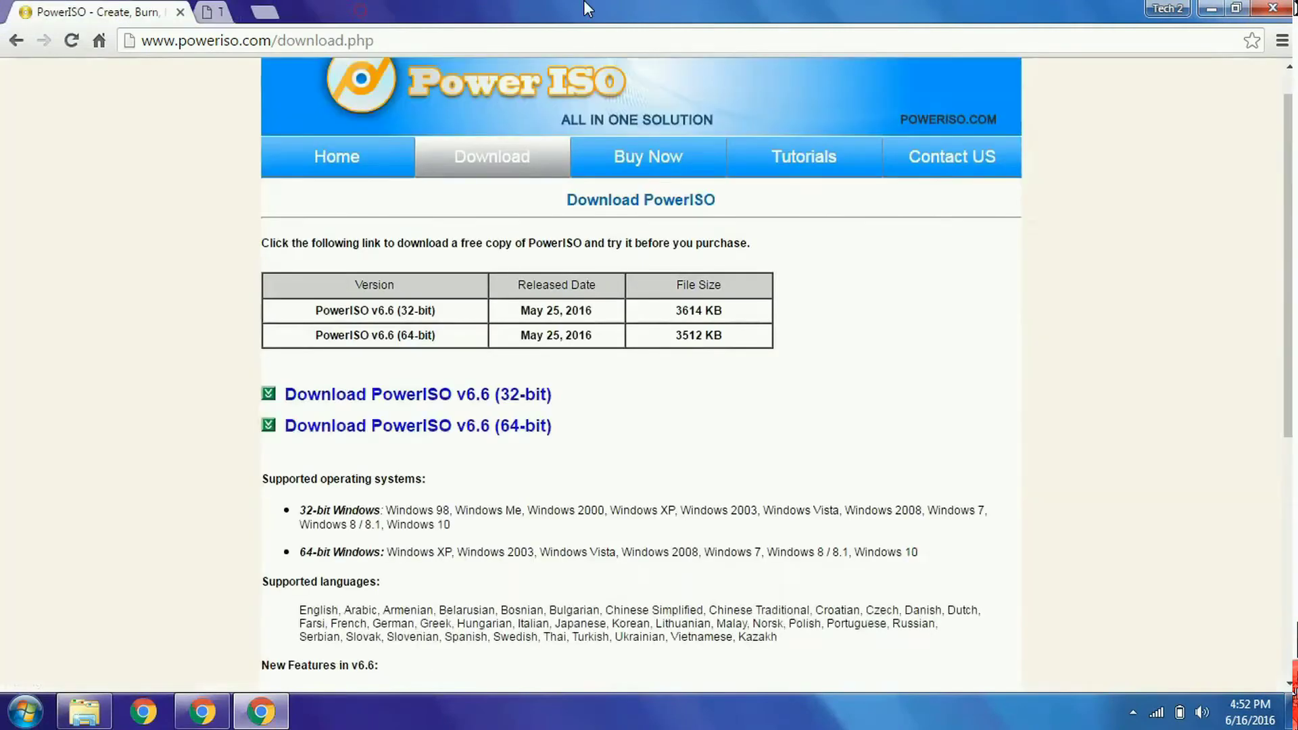
left_click(1213, 10)
left_click(728, 312)
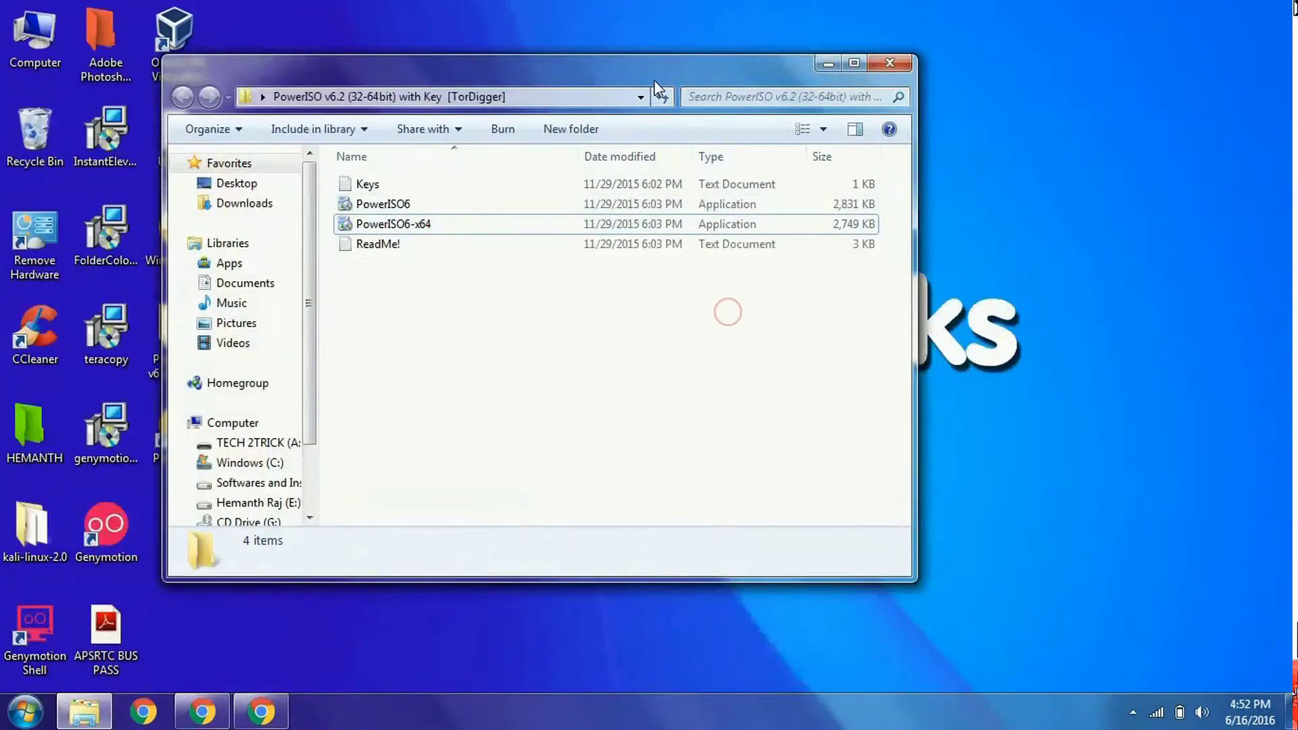
left_click_drag(655, 81, 854, 60)
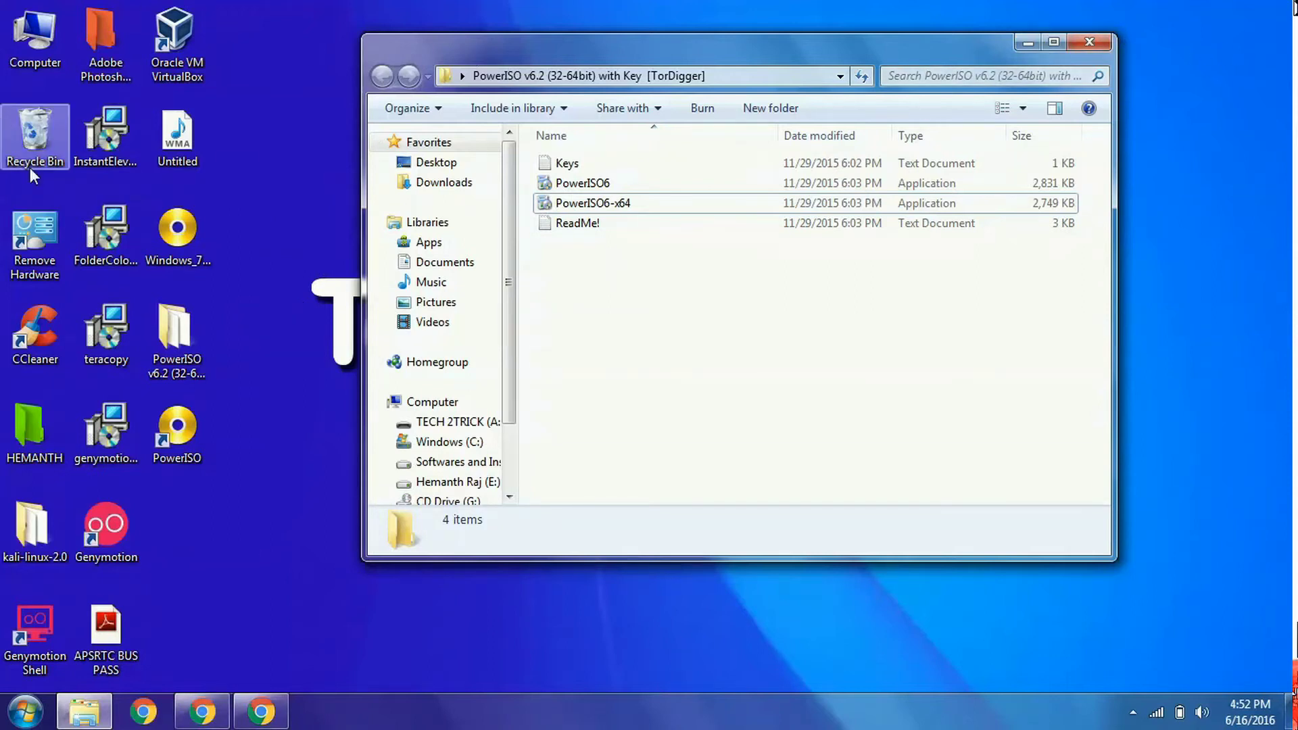
left_click(1029, 43)
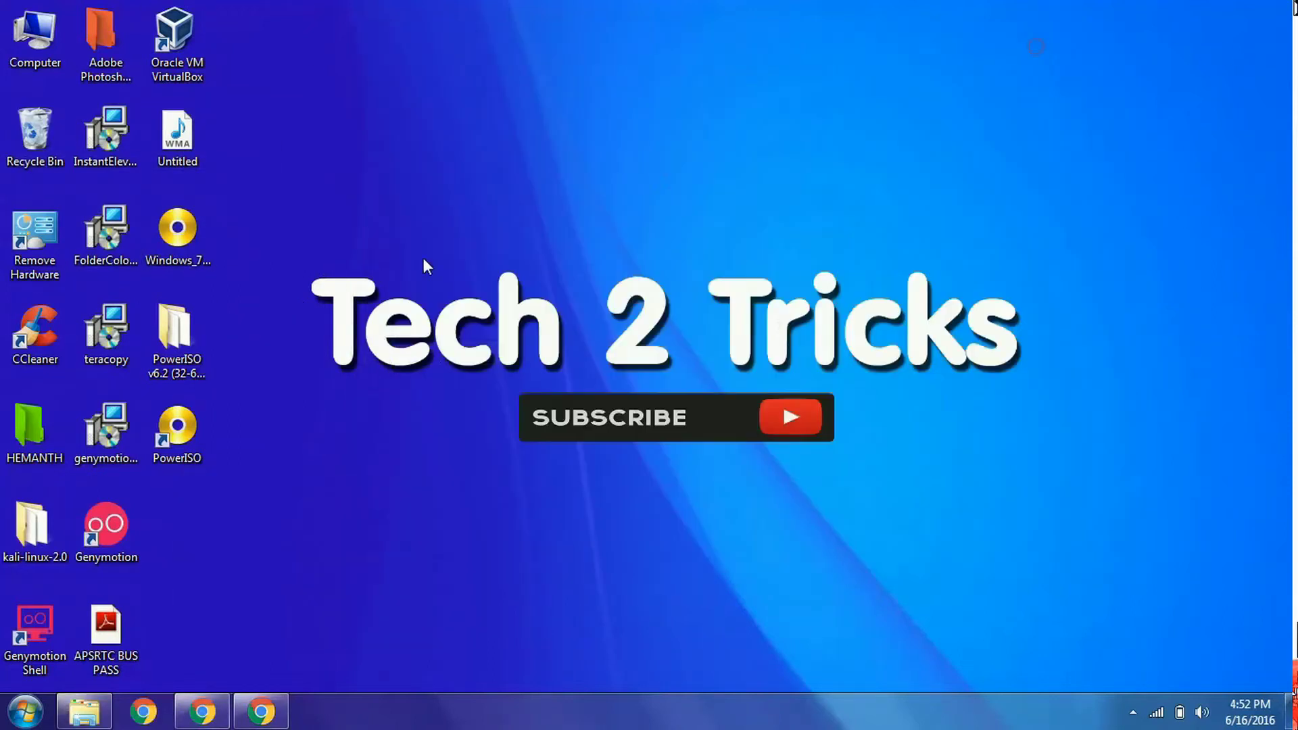
left_click(167, 246)
Open the Windows 7 ISO unregistered and start Create Bootable USB Drive, rerunning as administrator
double_click(166, 246)
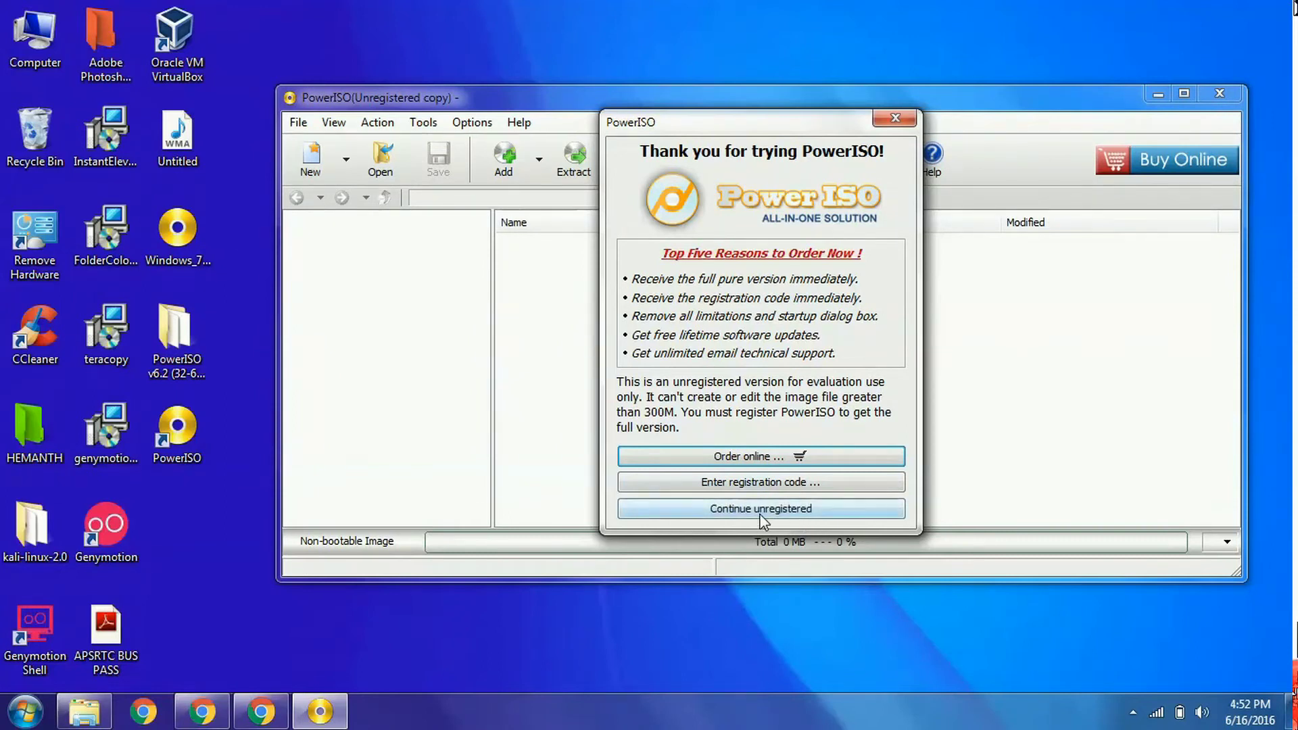
left_click(756, 513)
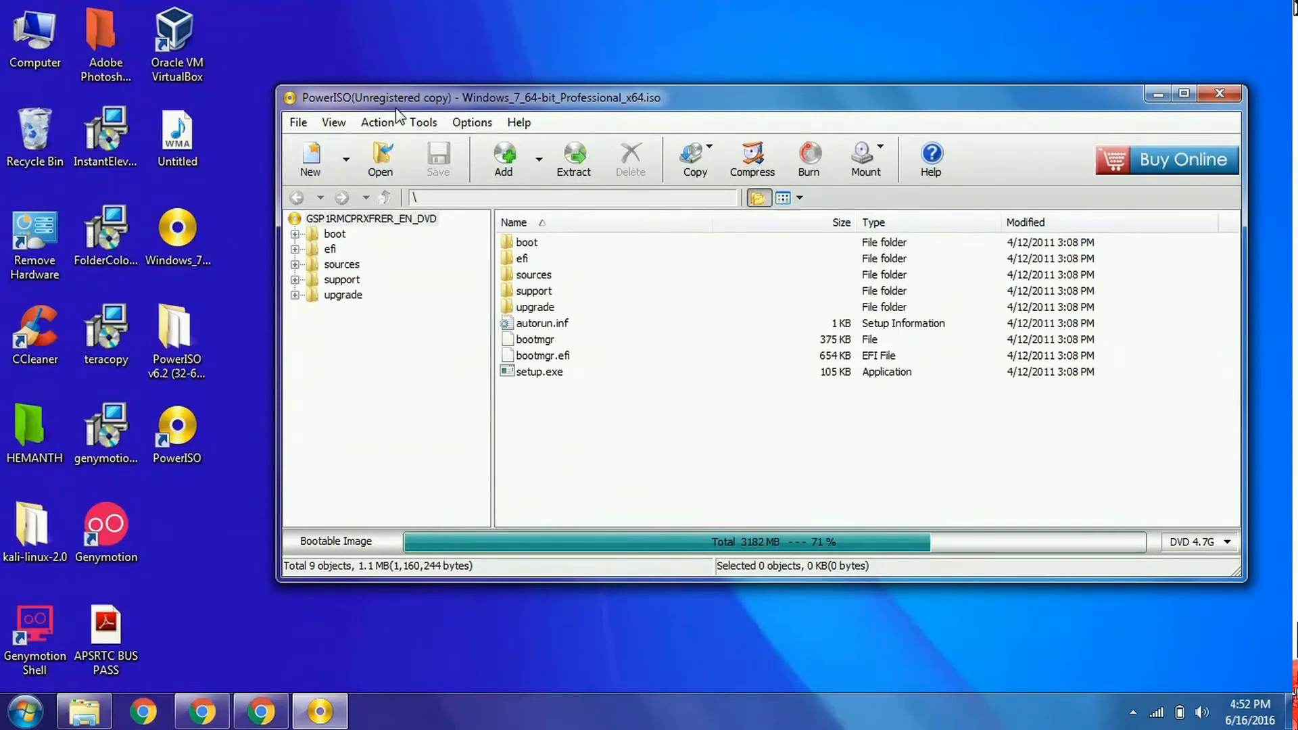
left_click(421, 124)
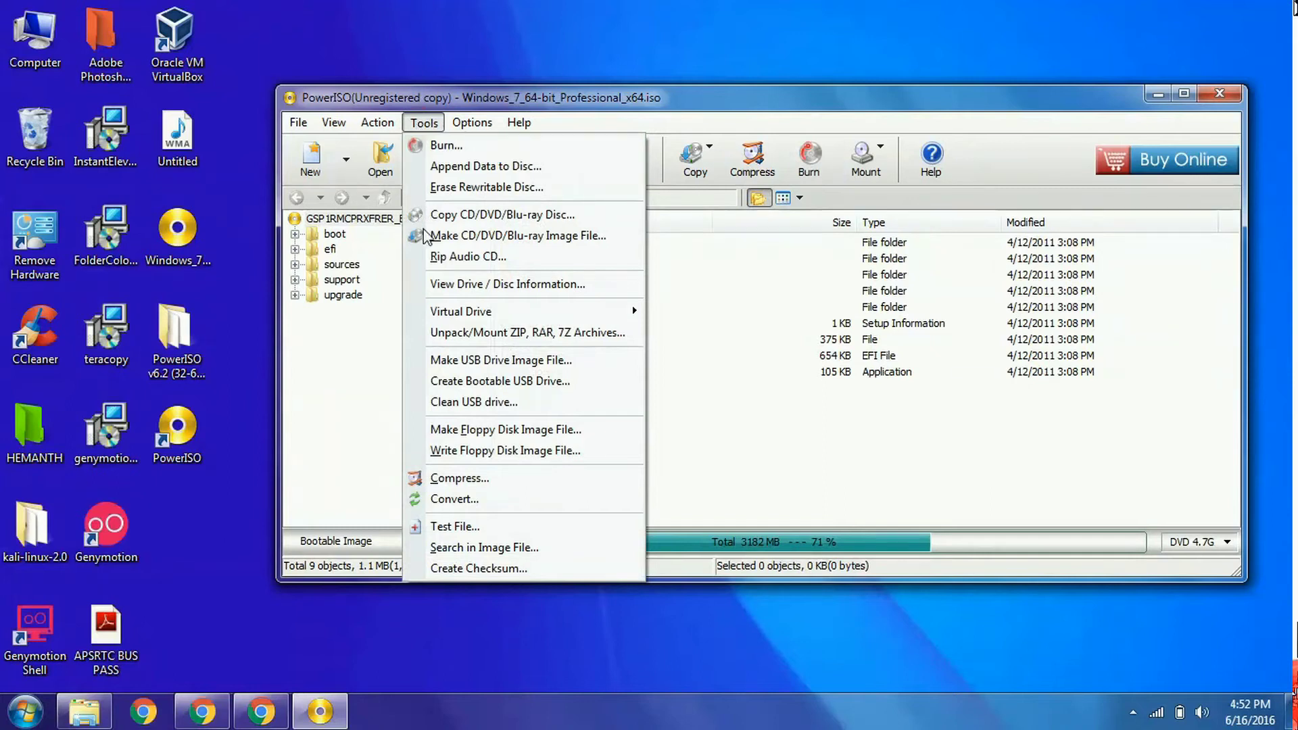
left_click(465, 383)
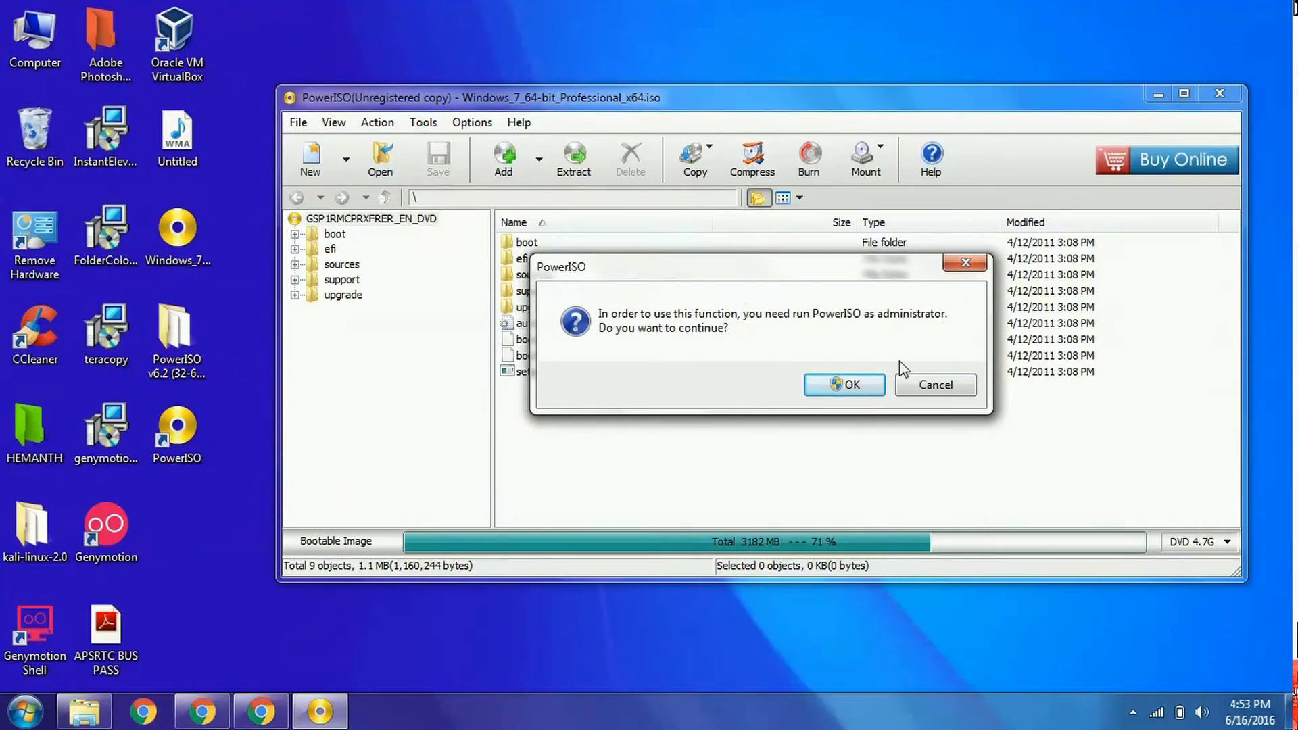
left_click(866, 384)
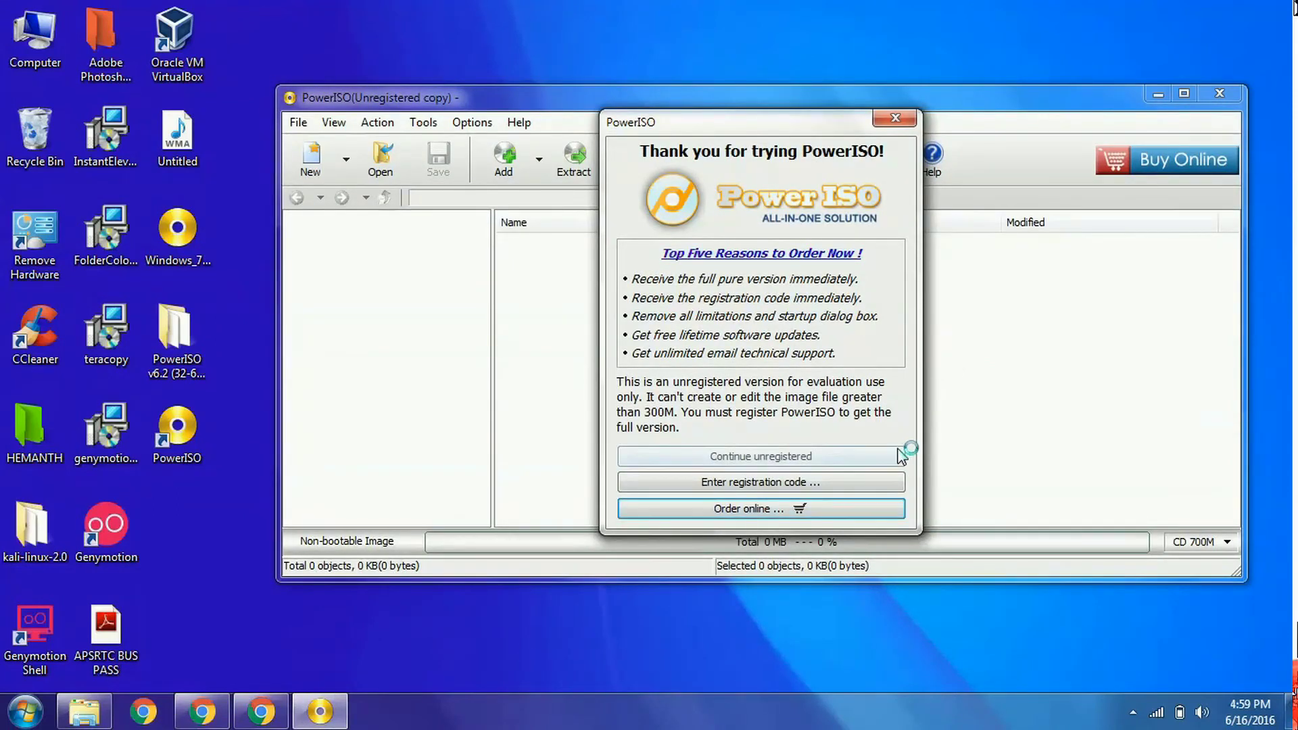
Choose Windows_7_64-bit_Professional_x64.iso from the Desktop as the bootable USB source image
left_click(857, 456)
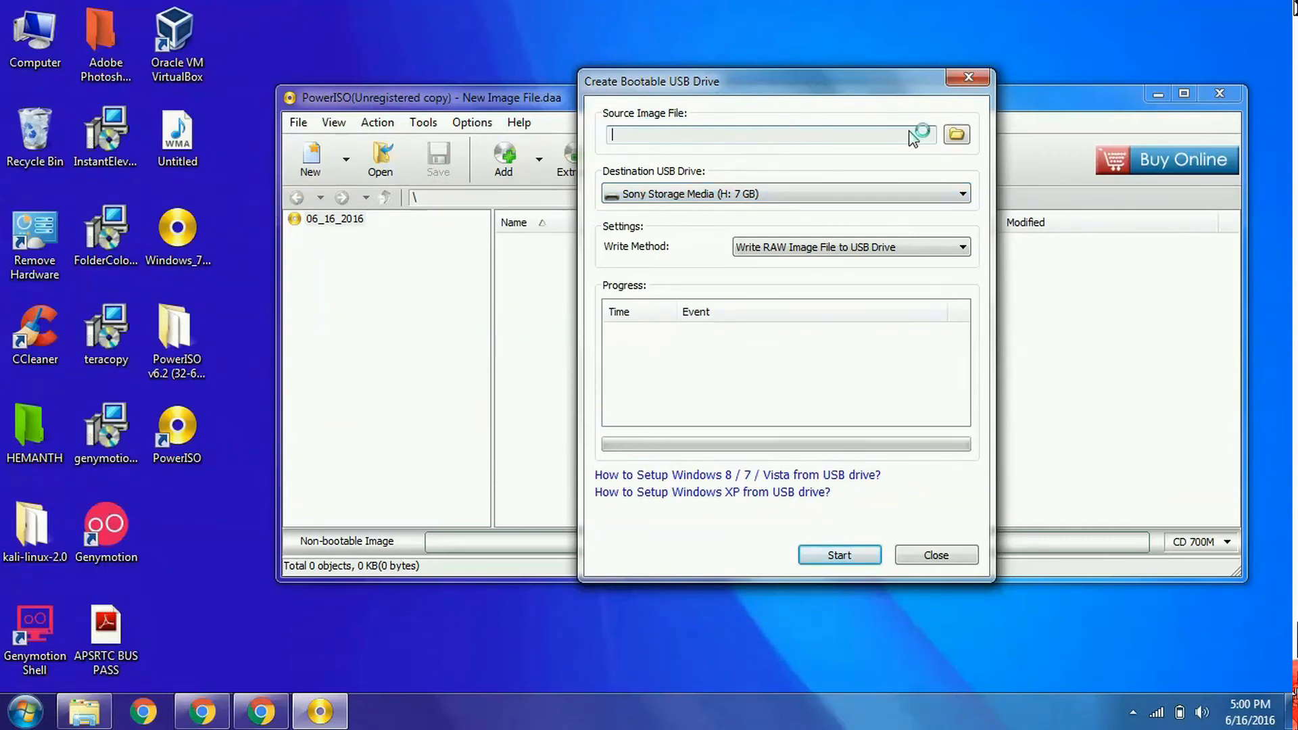
left_click(957, 134)
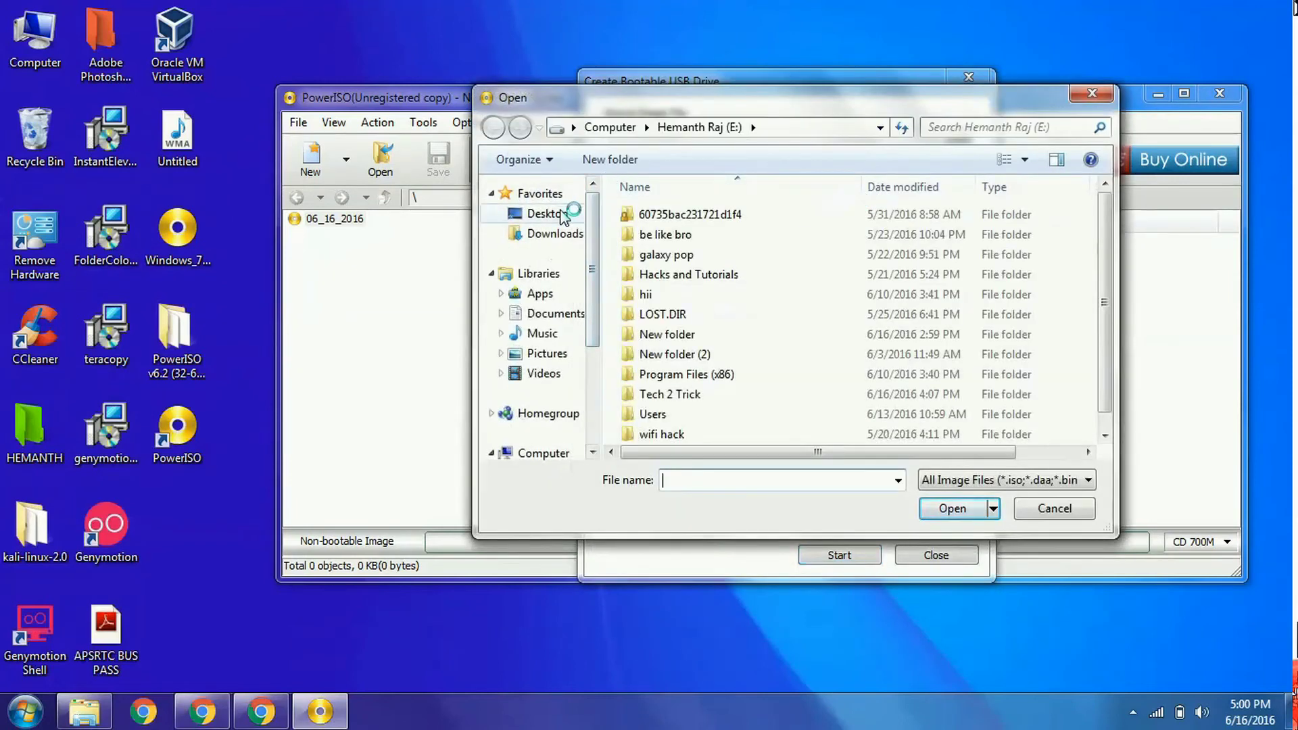
left_click(561, 215)
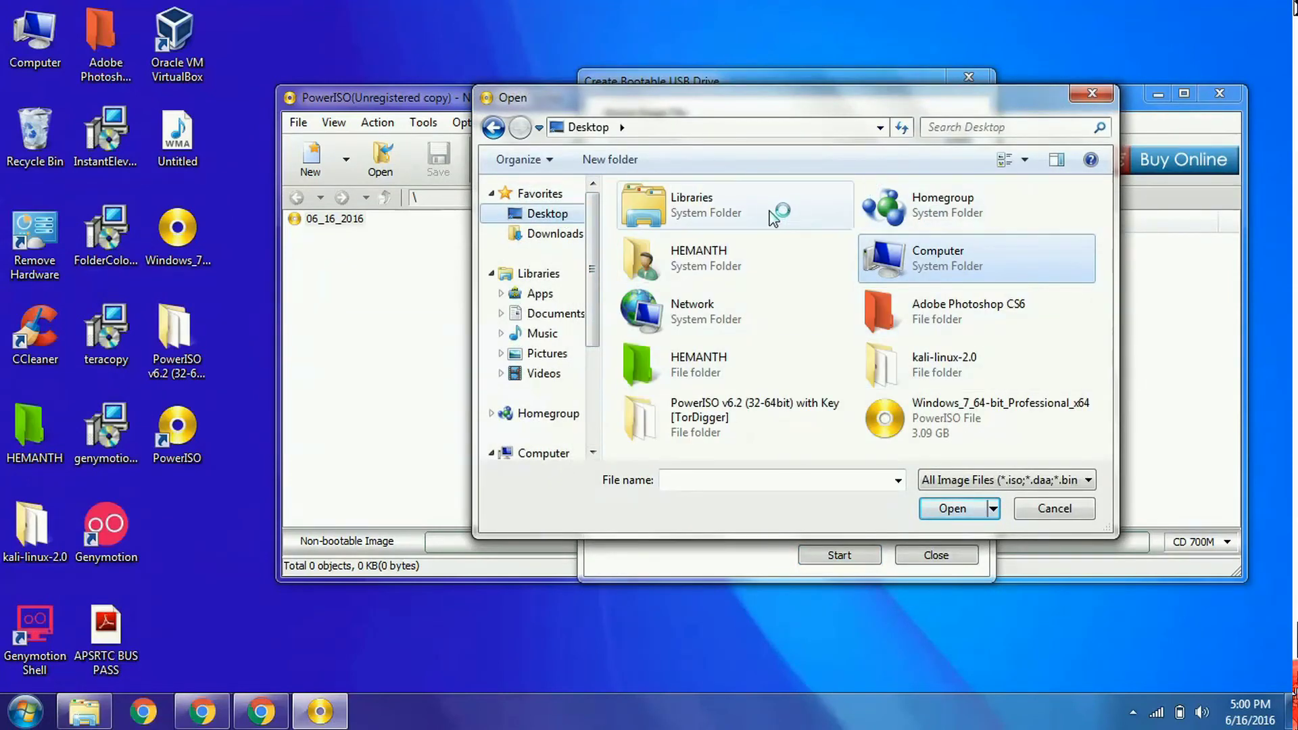
left_click(959, 421)
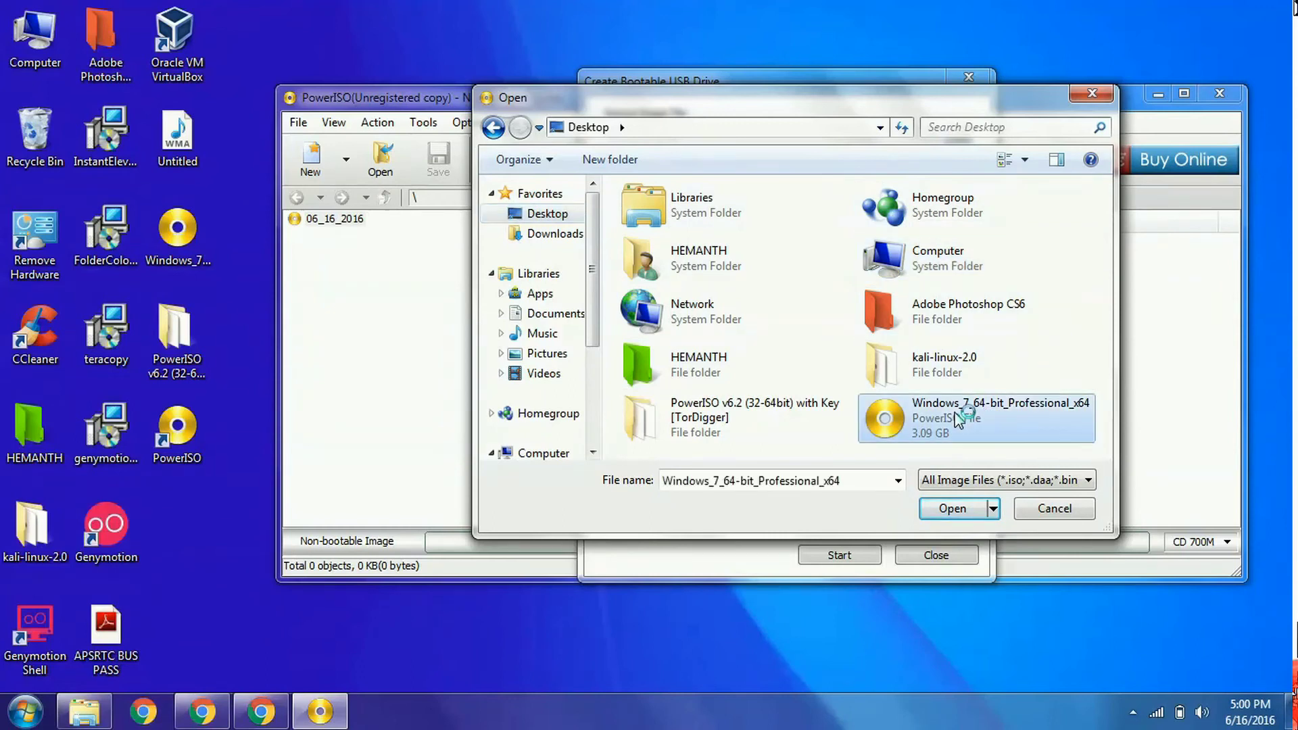
left_click(954, 514)
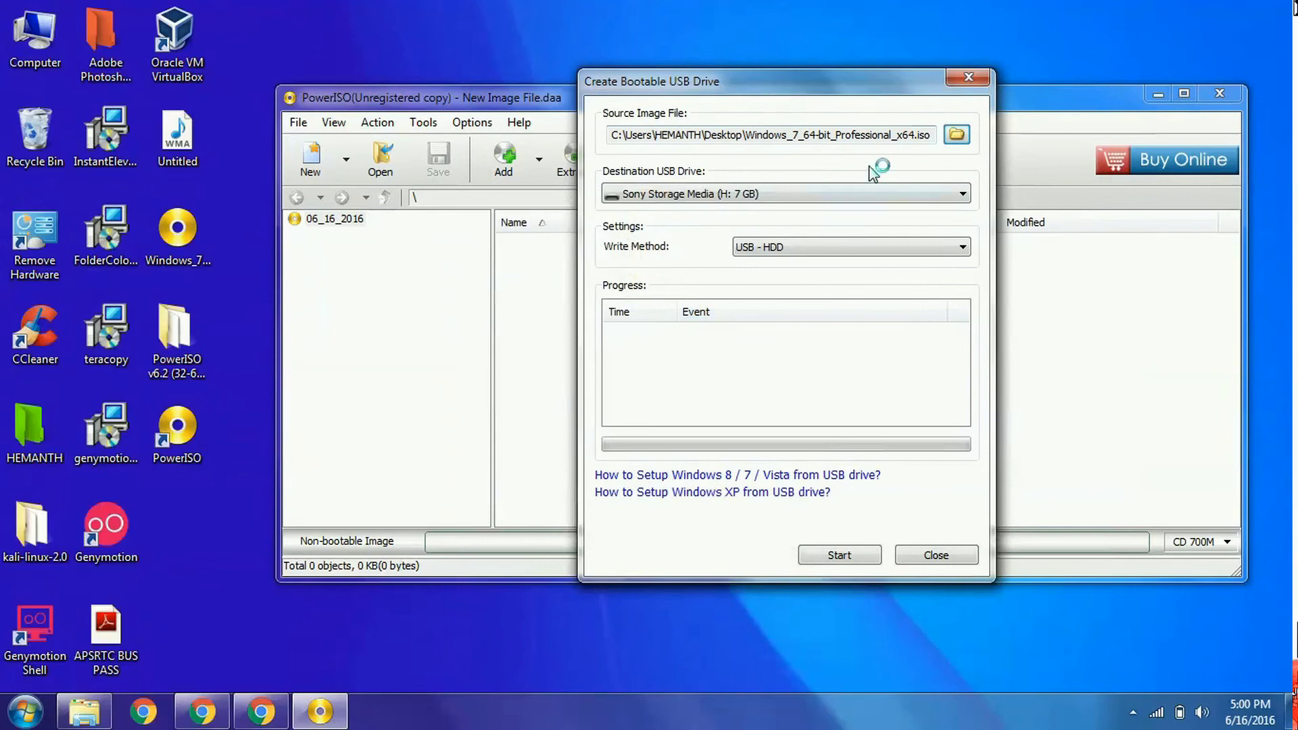
Start writing the image to the 7 GB Sony USB drive, confirming its data will be overwritten
left_click(839, 556)
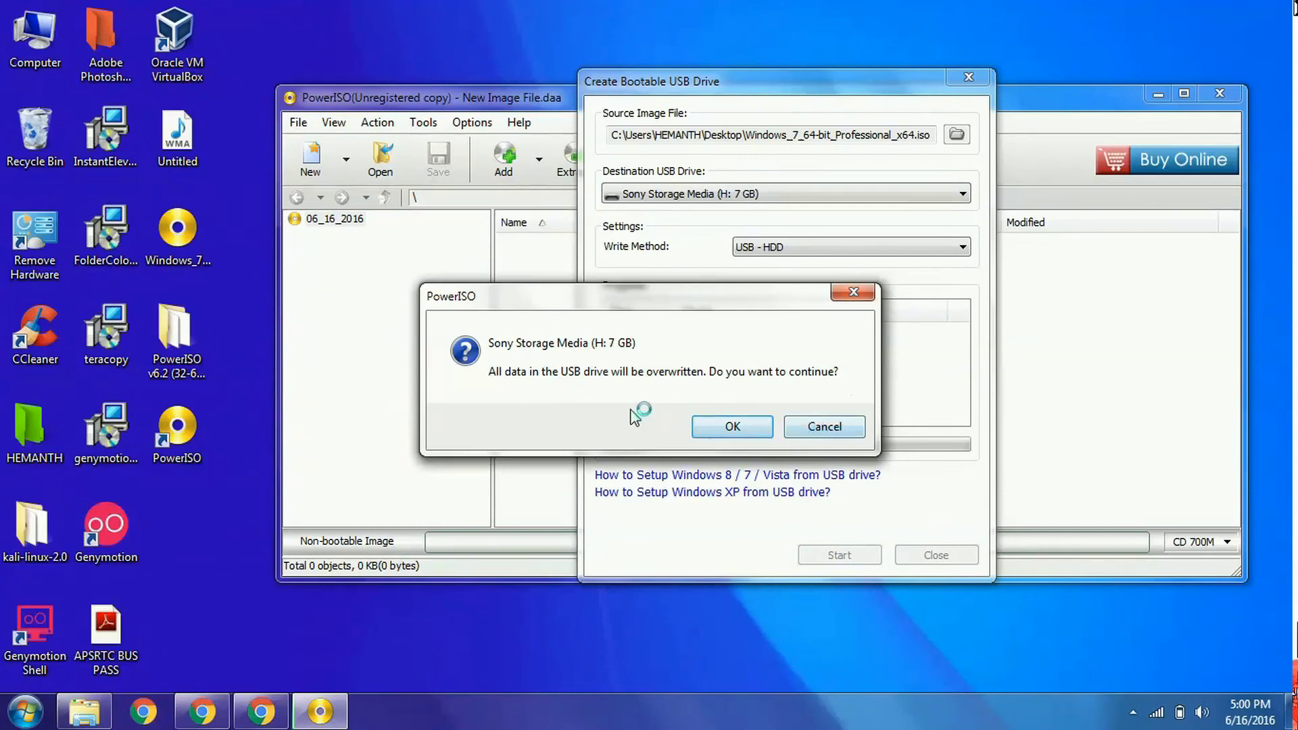
left_click(750, 426)
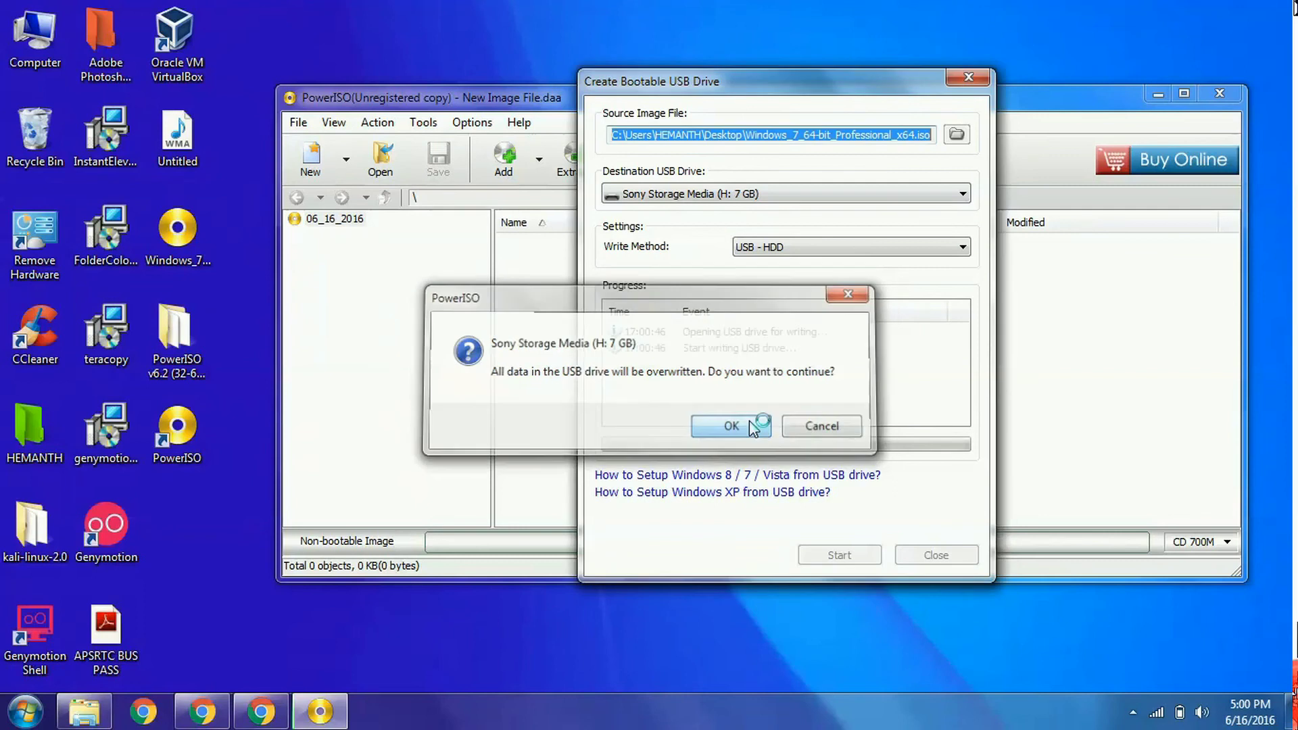